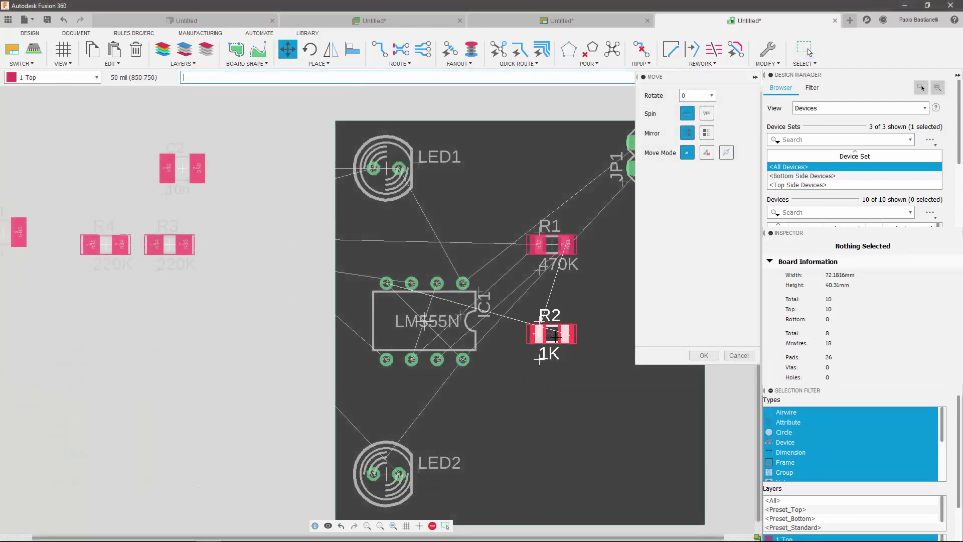
# Bring up the 555 LED flasher schematic showing the LM555N, R1–R4, C1–C2, two LEDs and JP1
pyautogui.click(170, 245)
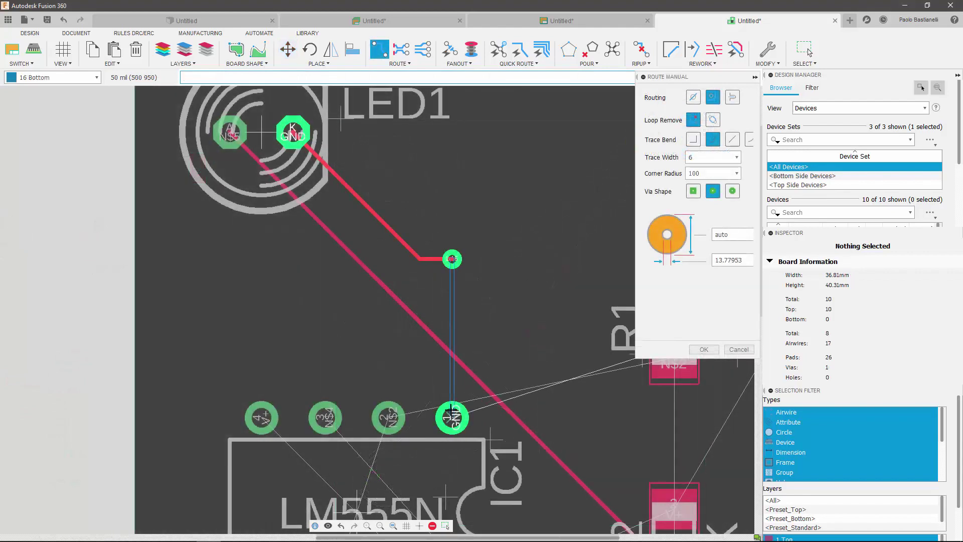
pyautogui.click(452, 415)
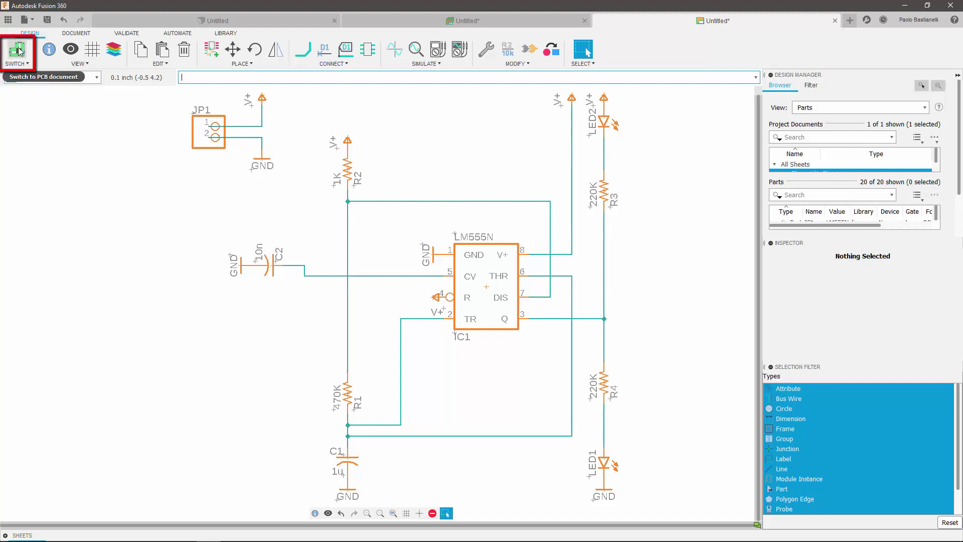
# Switch to the PCB layout and shrink the board outline to 72.18 × 40.31 mm
pyautogui.click(31, 69)
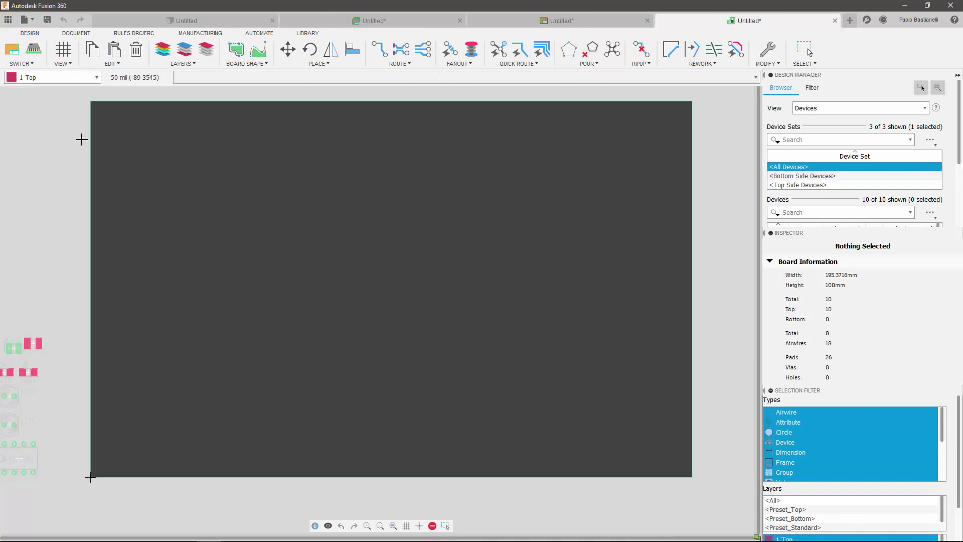
pyautogui.moveTo(515, 260); pyautogui.dragTo(578, 287, button='middle')
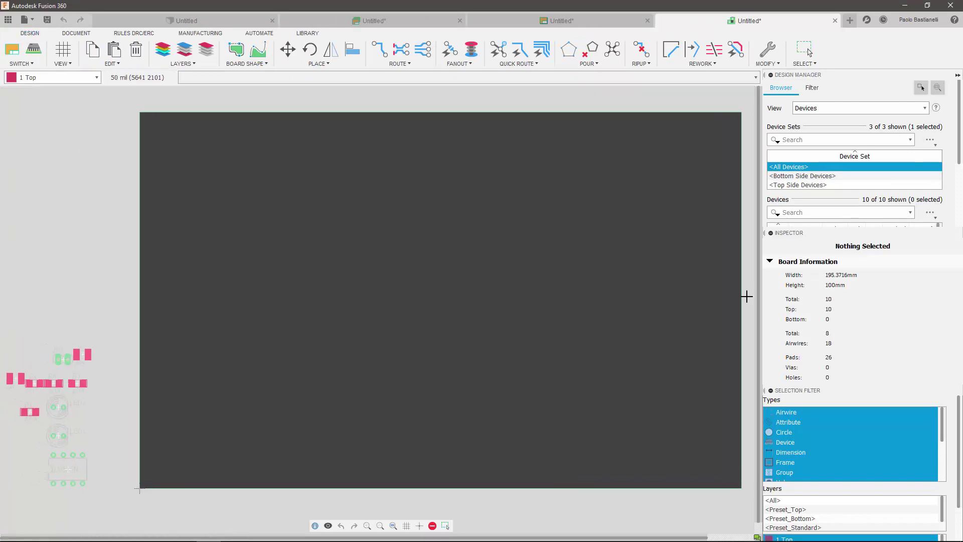
pyautogui.moveTo(741, 296); pyautogui.dragTo(280, 295)
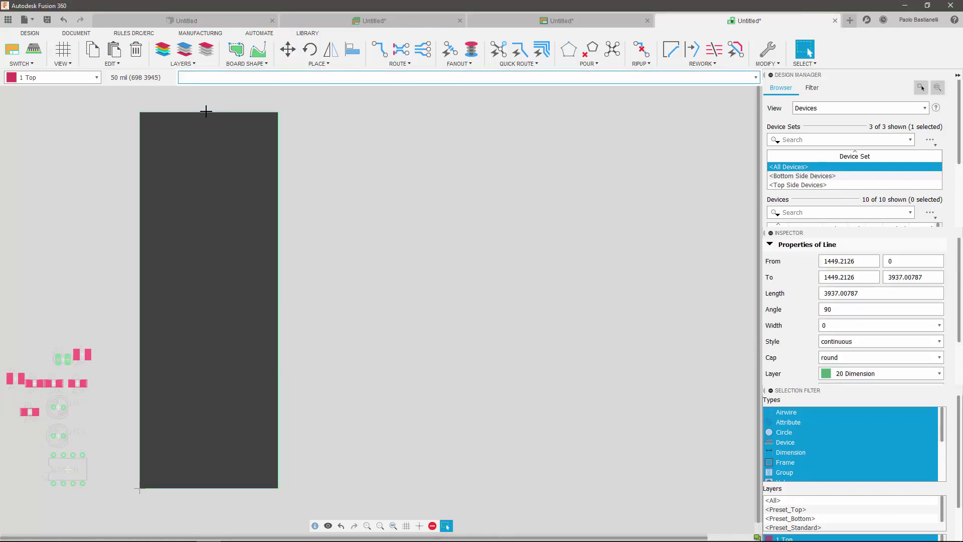
pyautogui.moveTo(206, 112); pyautogui.dragTo(206, 337)
pyautogui.press('Escape')
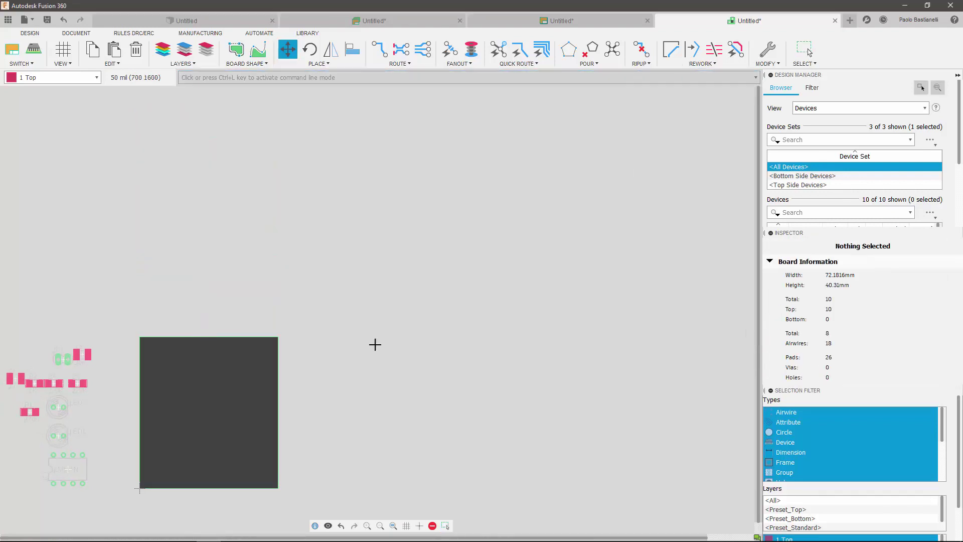
pyautogui.click(63, 63)
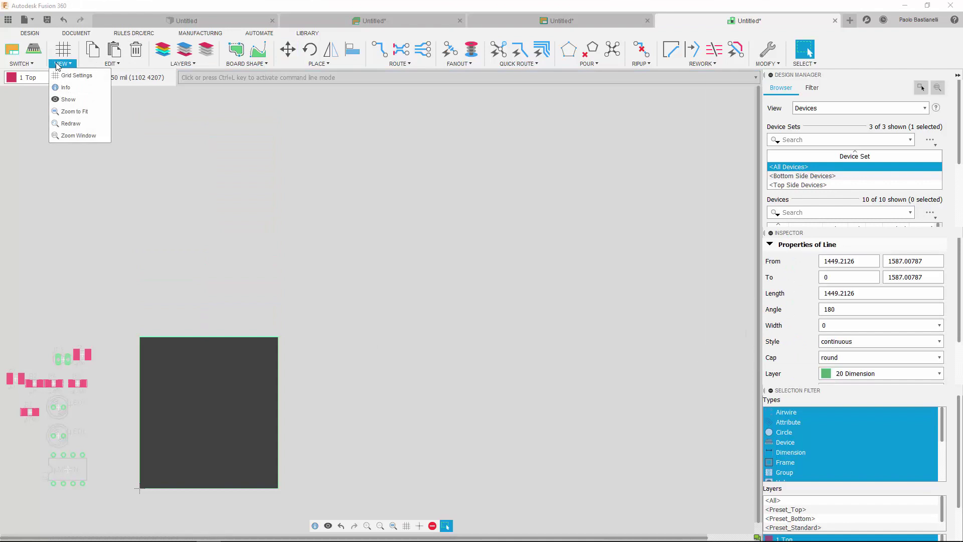
# Zoom to fit and move the LM555N chip IC1 onto the board
pyautogui.click(73, 114)
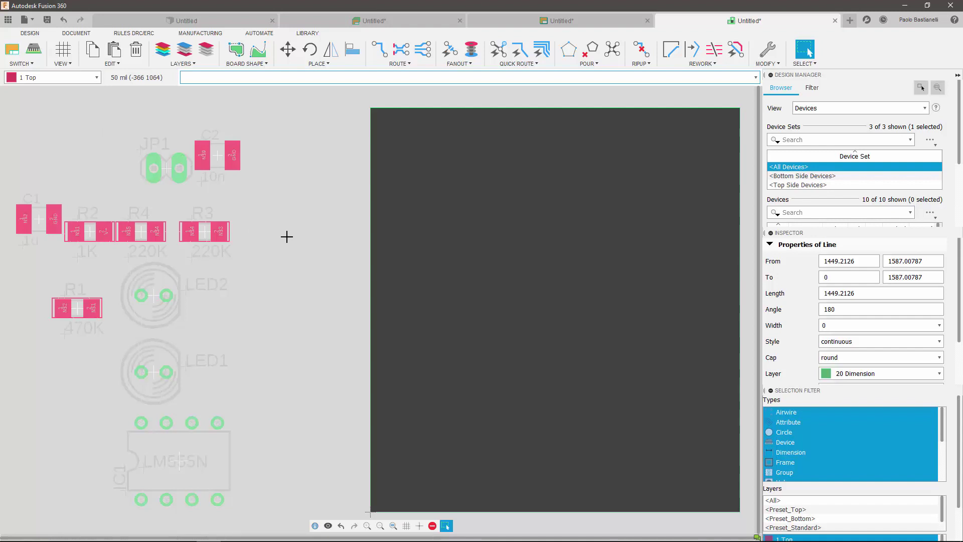
pyautogui.click(291, 55)
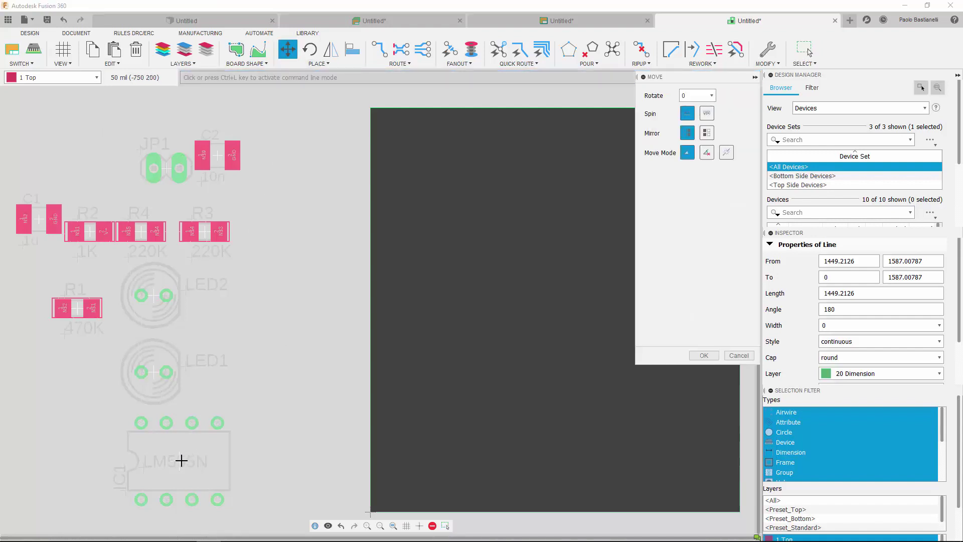
pyautogui.click(182, 460)
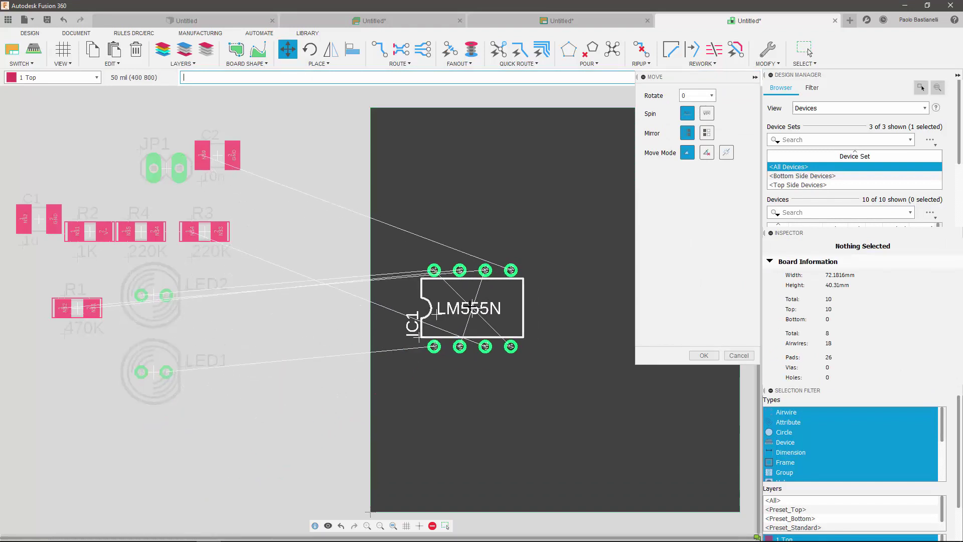
pyautogui.click(457, 304)
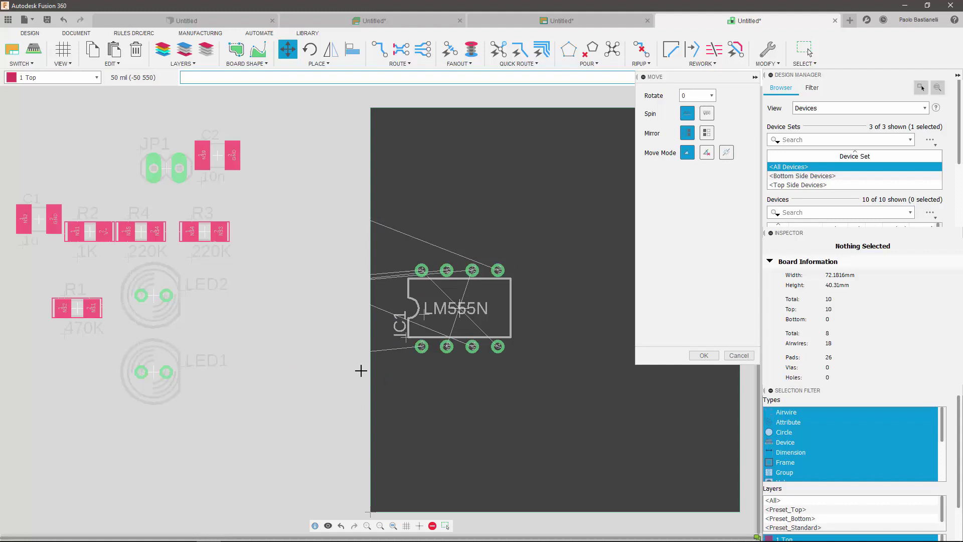
pyautogui.click(704, 355)
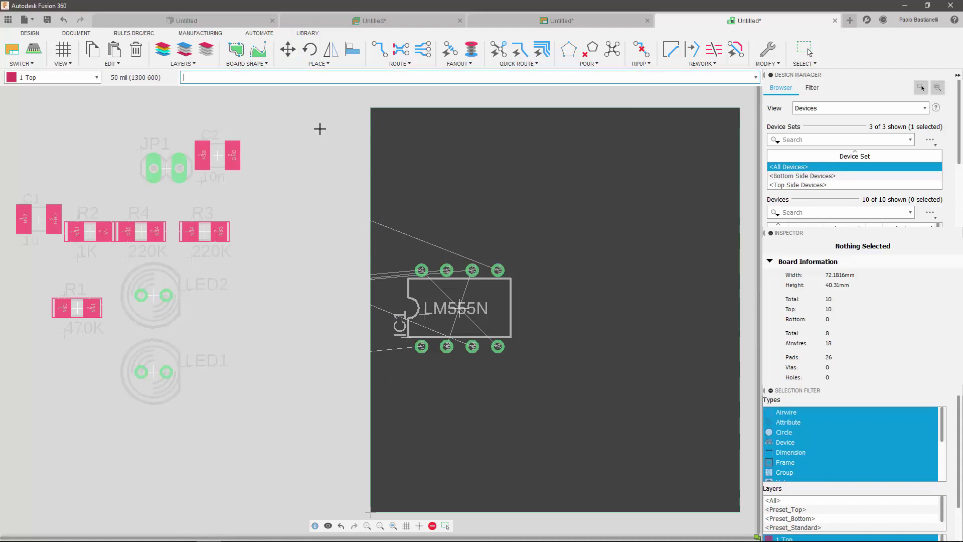
# Rotate IC1 by 180° so its notch faces right
pyautogui.click(310, 49)
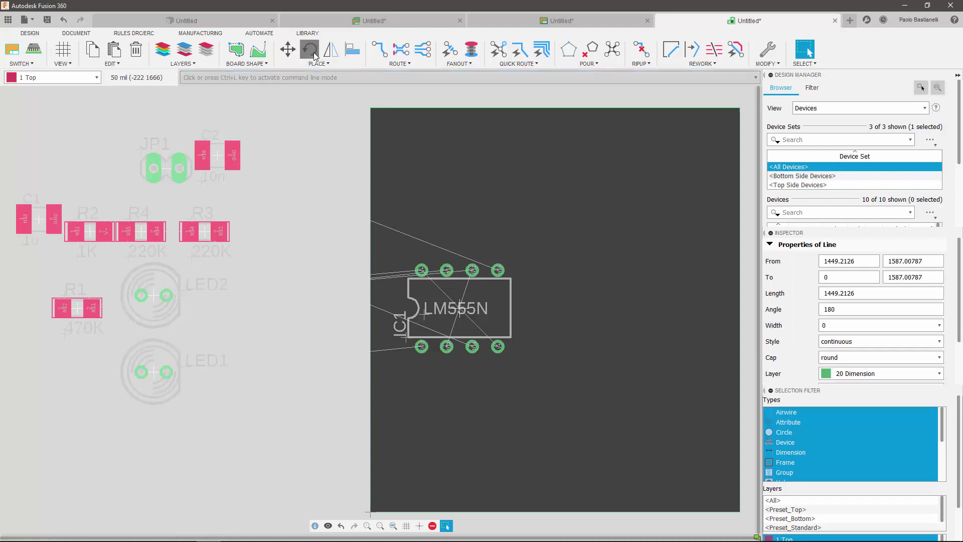
pyautogui.click(459, 304)
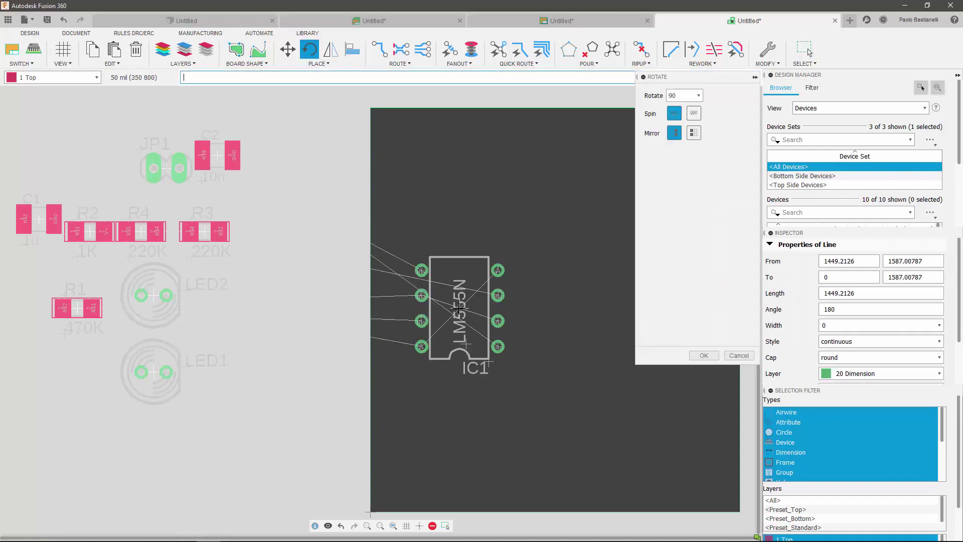
pyautogui.click(459, 306)
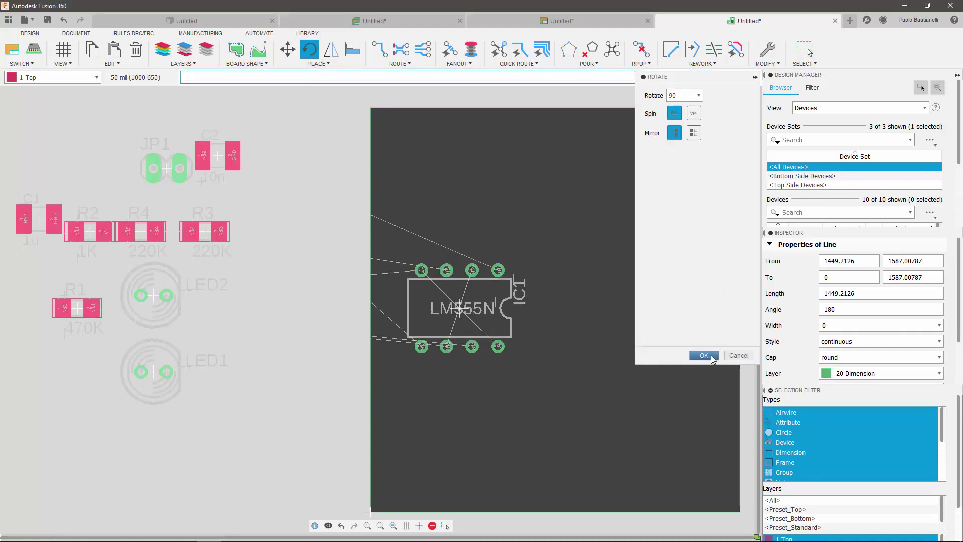
pyautogui.click(704, 355)
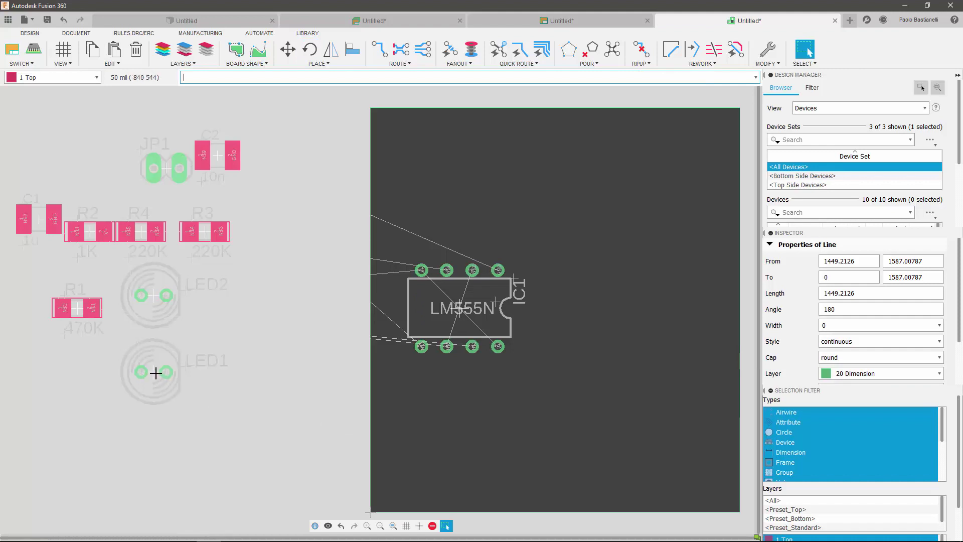
# Place LED1 at the board's top-left and LED2 at its bottom-left
pyautogui.moveTo(155, 371); pyautogui.dragTo(236, 375)
pyautogui.click(237, 375)
pyautogui.press('m')
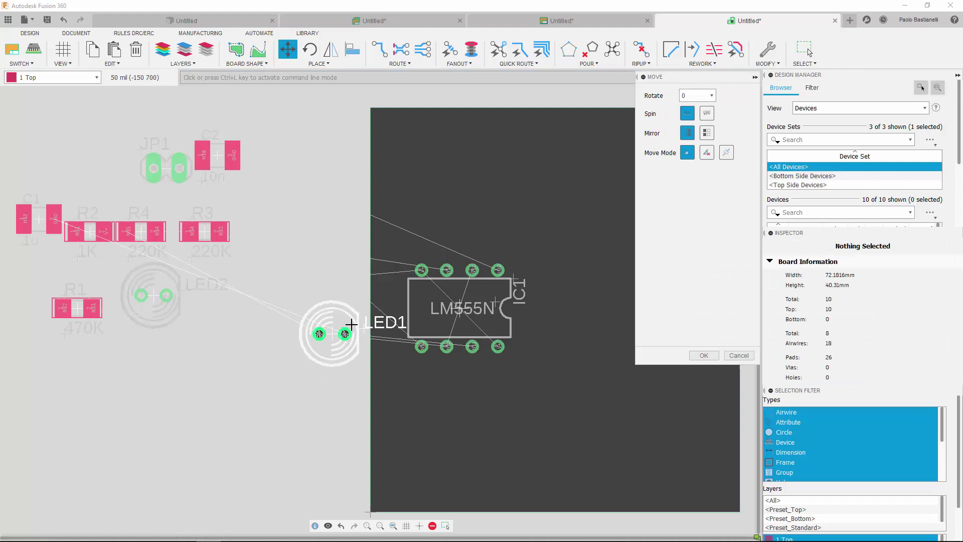
pyautogui.click(419, 155)
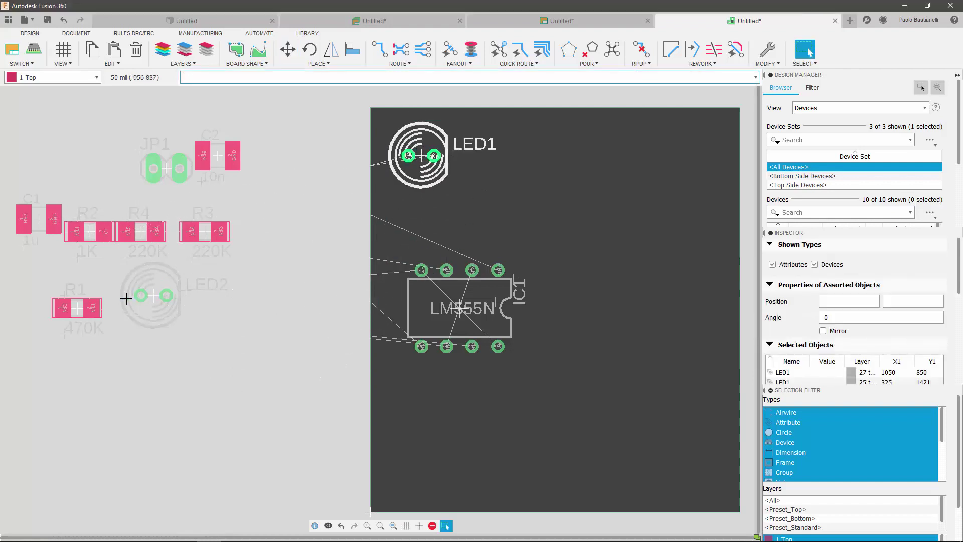
pyautogui.click(152, 295)
pyautogui.press('m')
pyautogui.click(421, 459)
pyautogui.press('Escape')
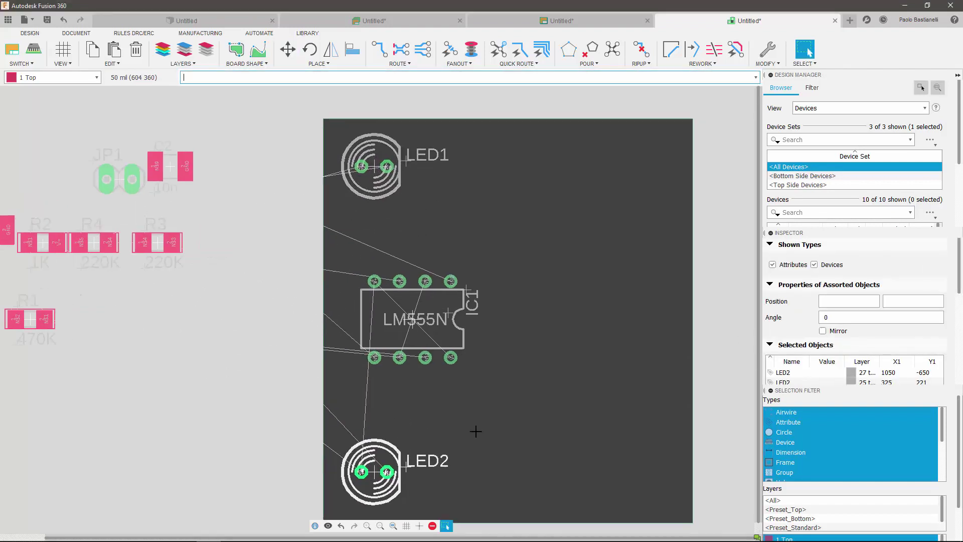
# Place JP1 at the top-right, rotated 90° to stand vertically, and pick up R1
pyautogui.click(98, 188)
pyautogui.press('m')
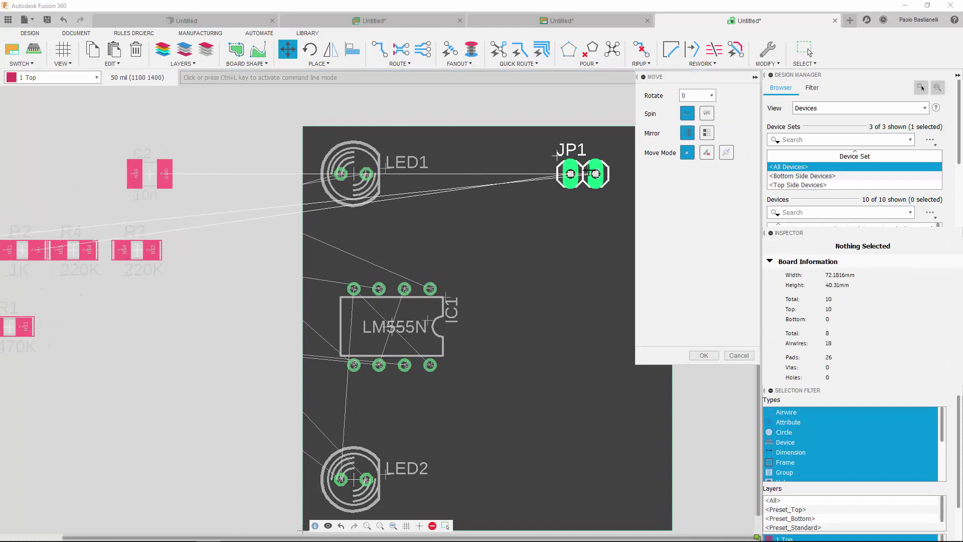
pyautogui.click(608, 161)
pyautogui.press('Escape')
pyautogui.click(309, 49)
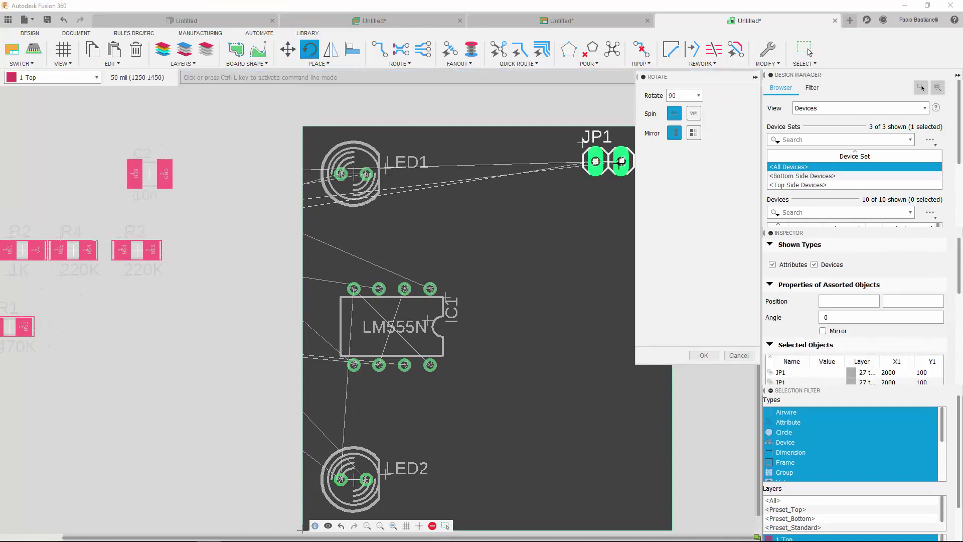
pyautogui.click(619, 164)
pyautogui.click(703, 355)
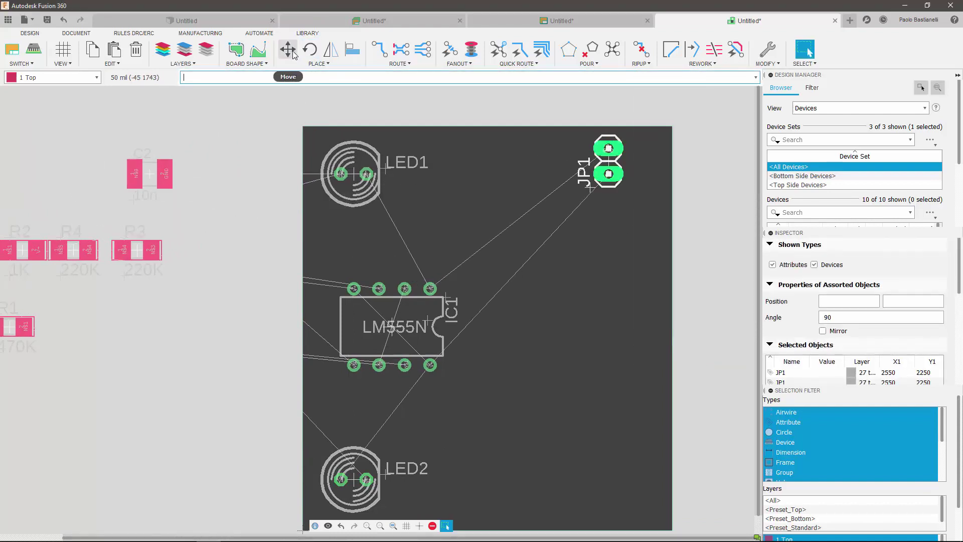
pyautogui.press('m')
pyautogui.click(42, 320)
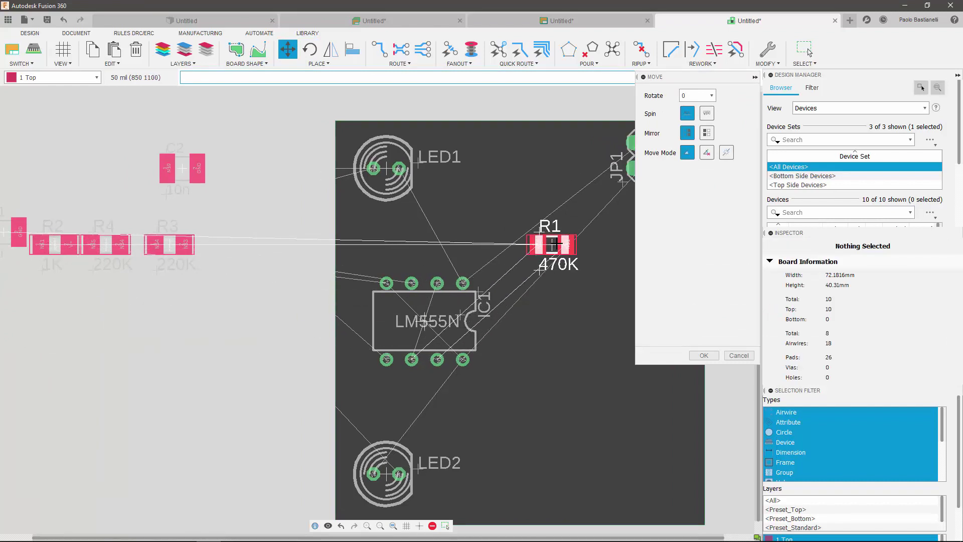
# Place R1–R3 in a column right of IC1, with C1, R4 and C2 in a second column
pyautogui.click(552, 245)
pyautogui.click(55, 247)
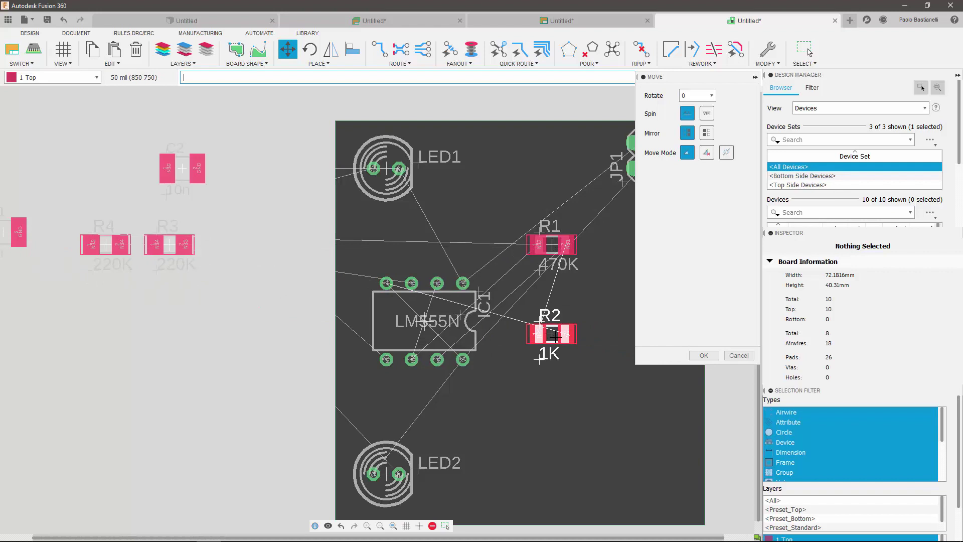
pyautogui.click(552, 334)
pyautogui.click(170, 244)
pyautogui.click(551, 423)
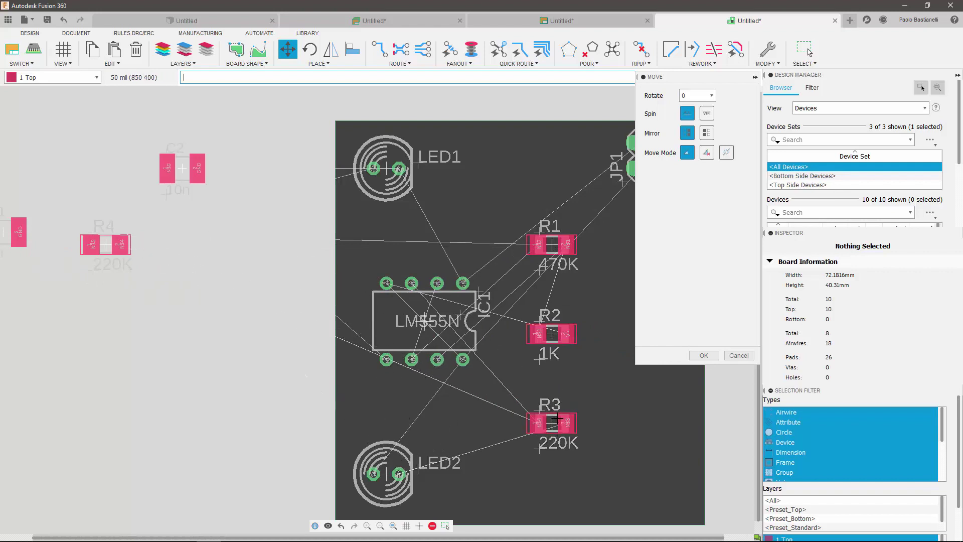
pyautogui.click(107, 246)
pyautogui.click(628, 334)
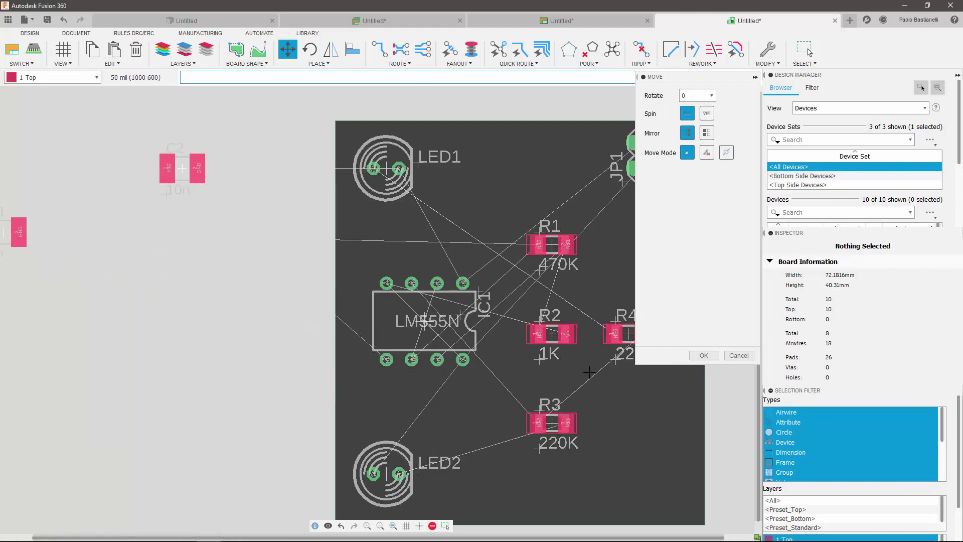
pyautogui.click(4, 232)
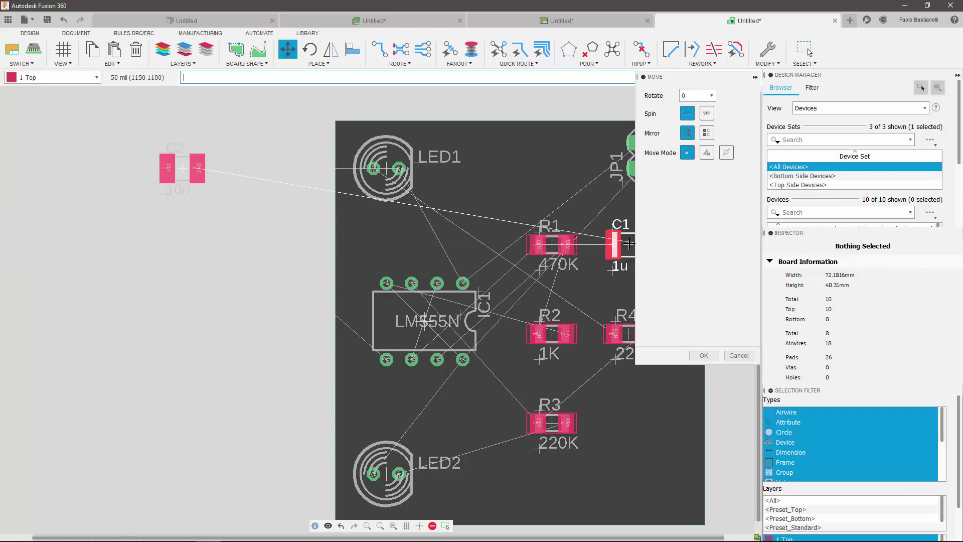
pyautogui.click(628, 244)
pyautogui.click(182, 168)
pyautogui.click(628, 435)
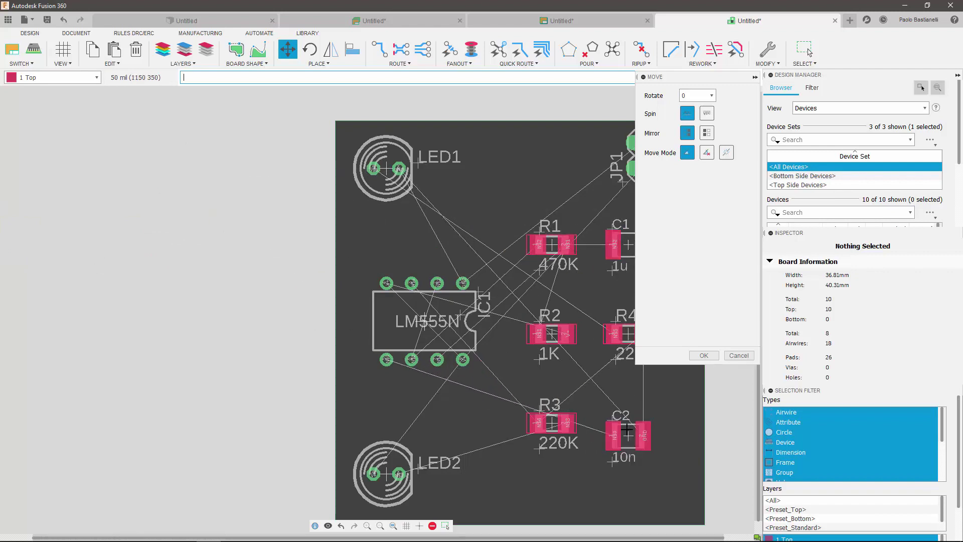
pyautogui.moveTo(629, 435); pyautogui.dragTo(460, 420, button='middle')
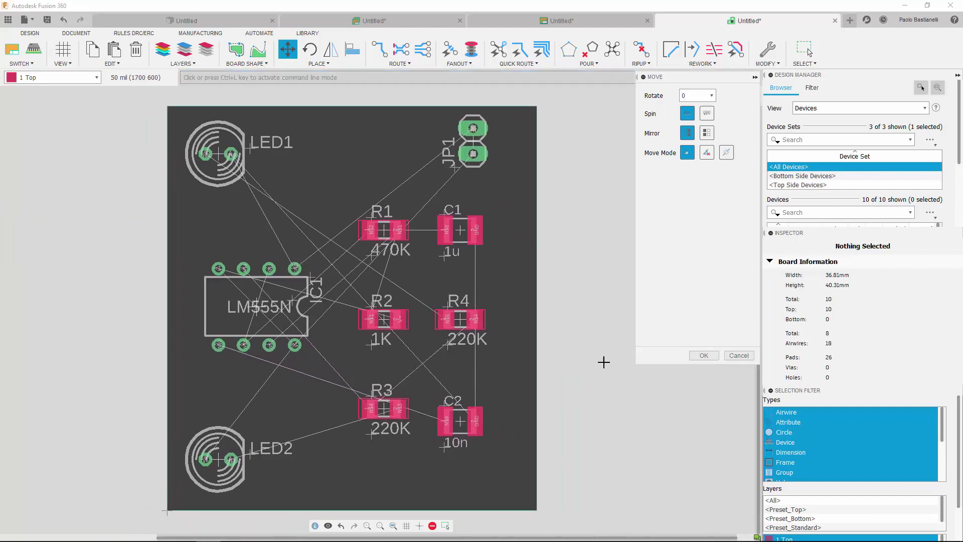
# Rotate R1, R2, R3, C2, R4 and C1 by 90° each so they stand vertically
pyautogui.click(310, 49)
pyautogui.click(386, 232)
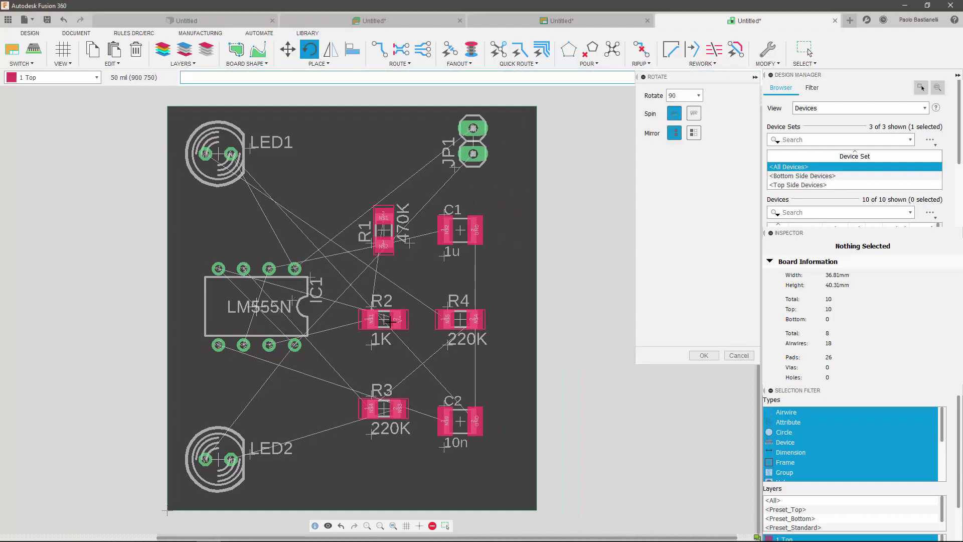
pyautogui.click(389, 321)
pyautogui.click(384, 407)
pyautogui.click(454, 422)
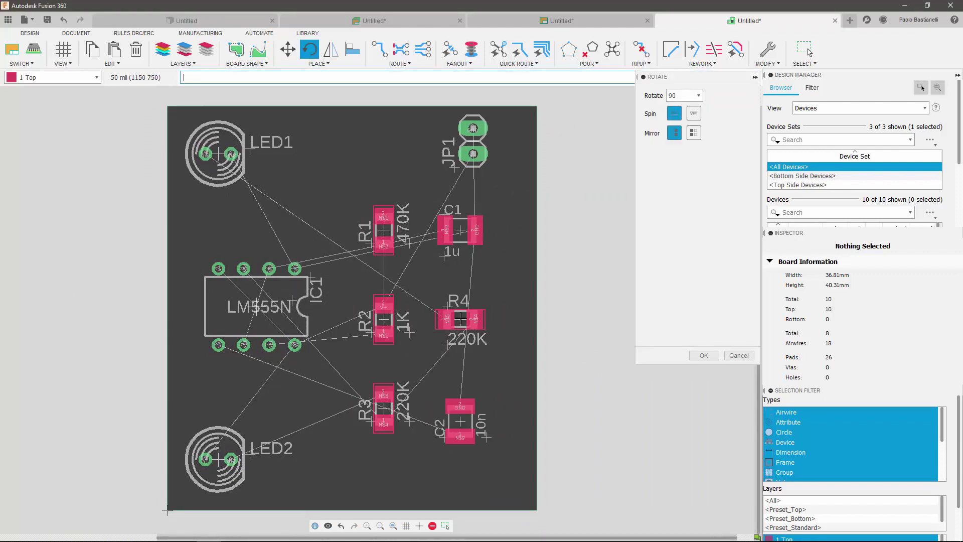
pyautogui.click(461, 318)
pyautogui.click(459, 233)
pyautogui.click(703, 355)
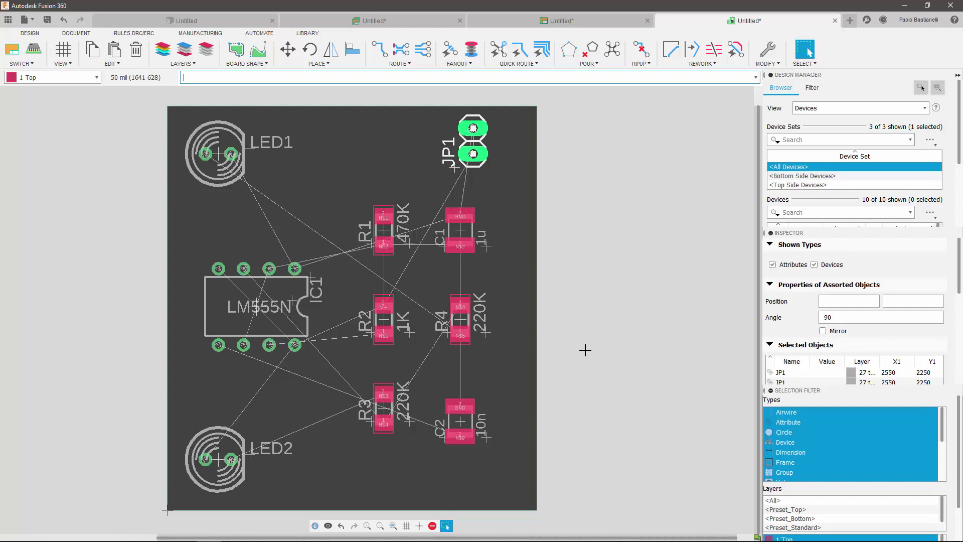
# Pour the copper polygons, then route a top-layer trace from LED1's A pad to R4's N$5 pad
pyautogui.click(589, 64)
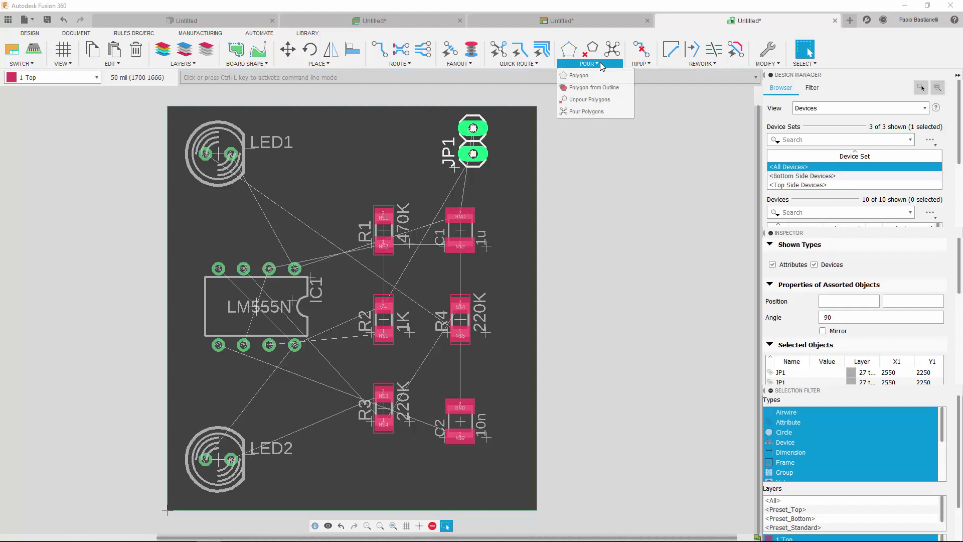
pyautogui.click(606, 113)
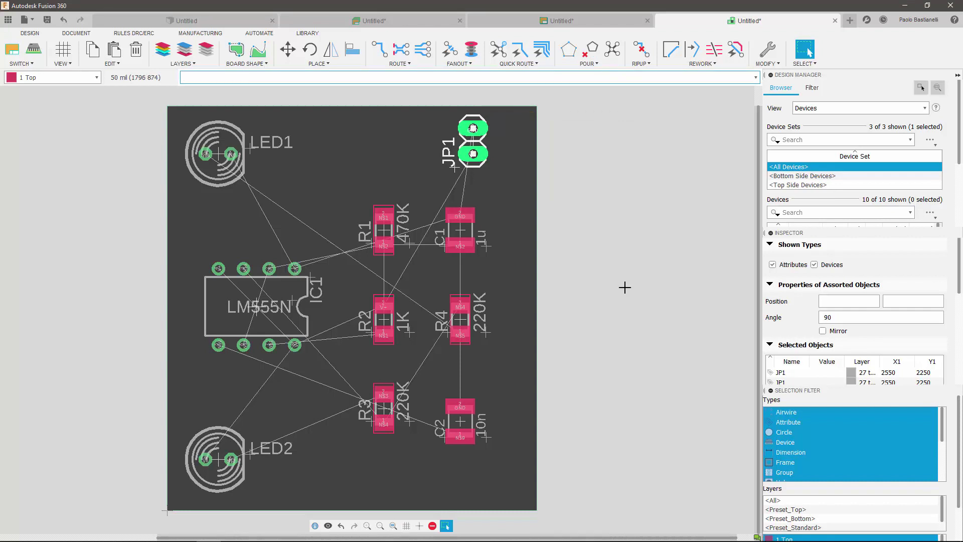
pyautogui.click(419, 63)
pyautogui.click(397, 75)
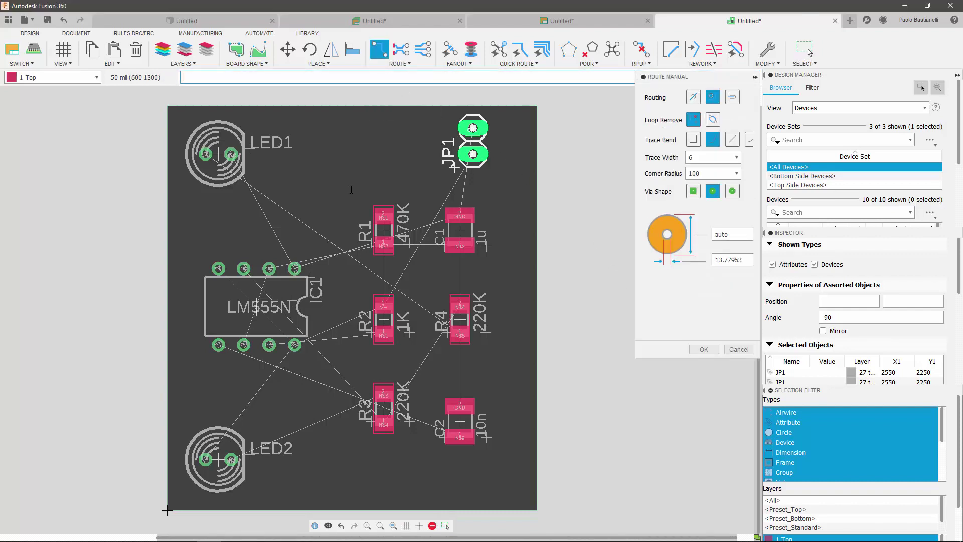
pyautogui.moveTo(266, 169); pyautogui.dragTo(411, 197, button='middle')
pyautogui.scroll(5, 348, 168)
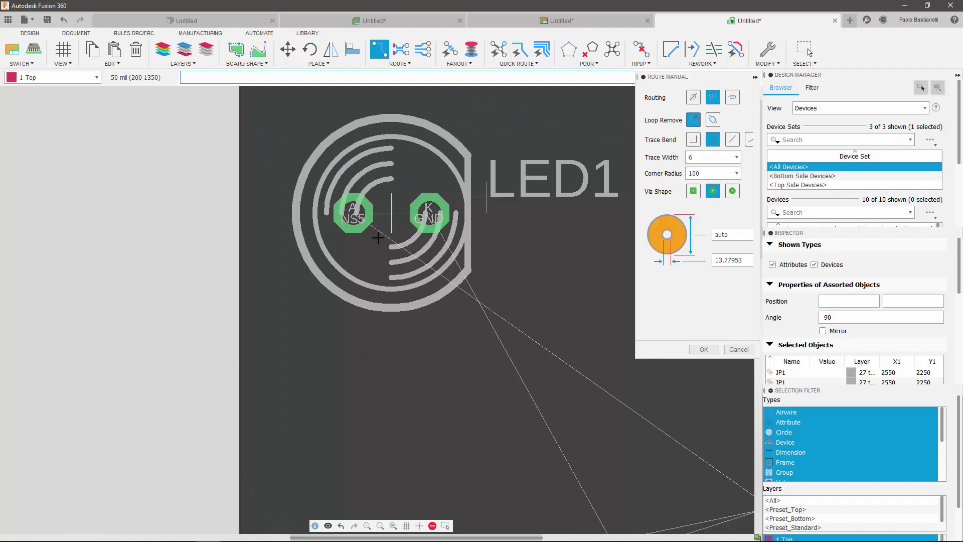
pyautogui.click(354, 211)
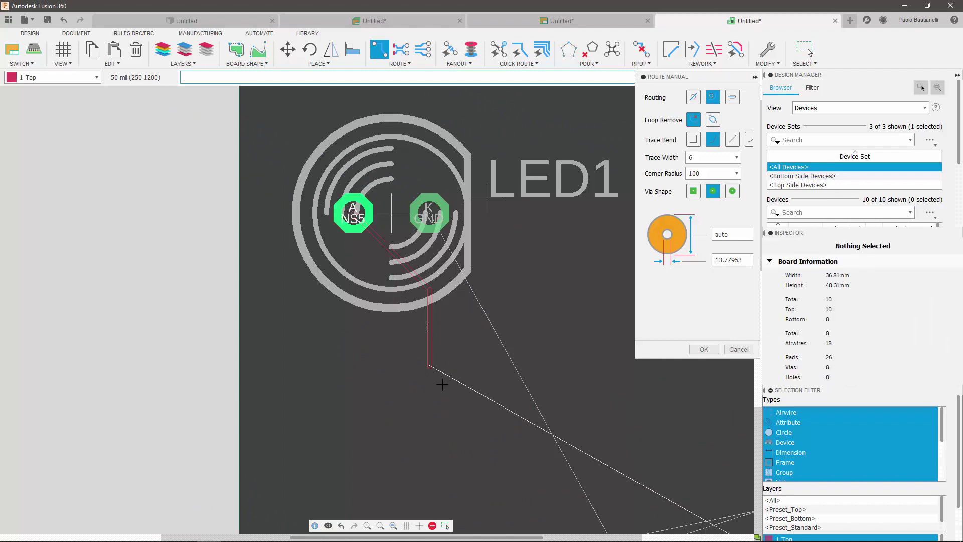
pyautogui.moveTo(480, 425); pyautogui.dragTo(338, 341, button='middle')
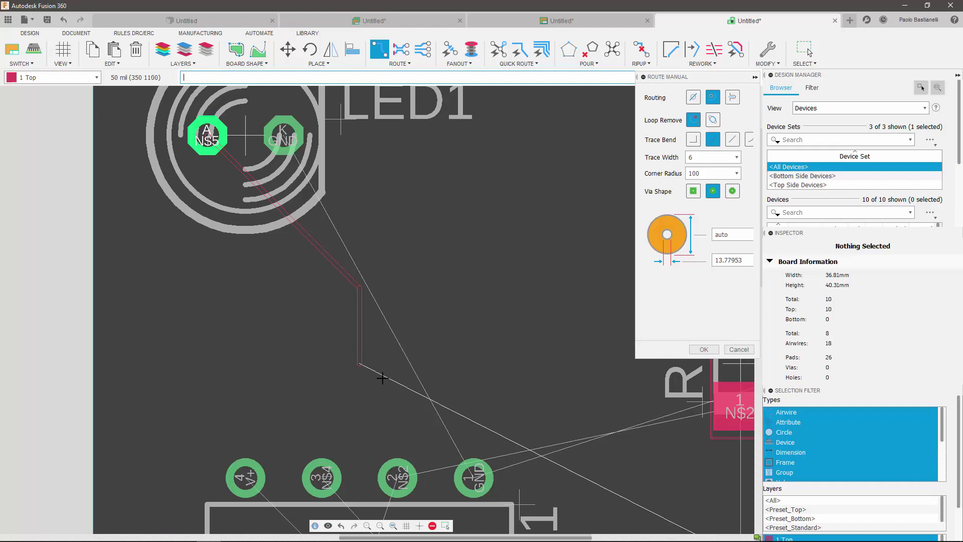
pyautogui.scroll(-2, 469, 462)
pyautogui.scroll(-1, 370, 302)
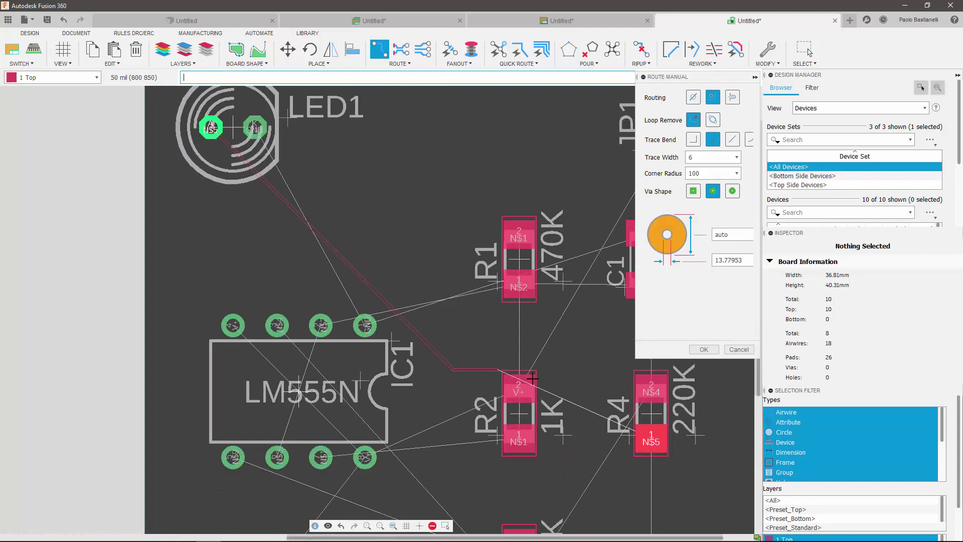
pyautogui.click(654, 438)
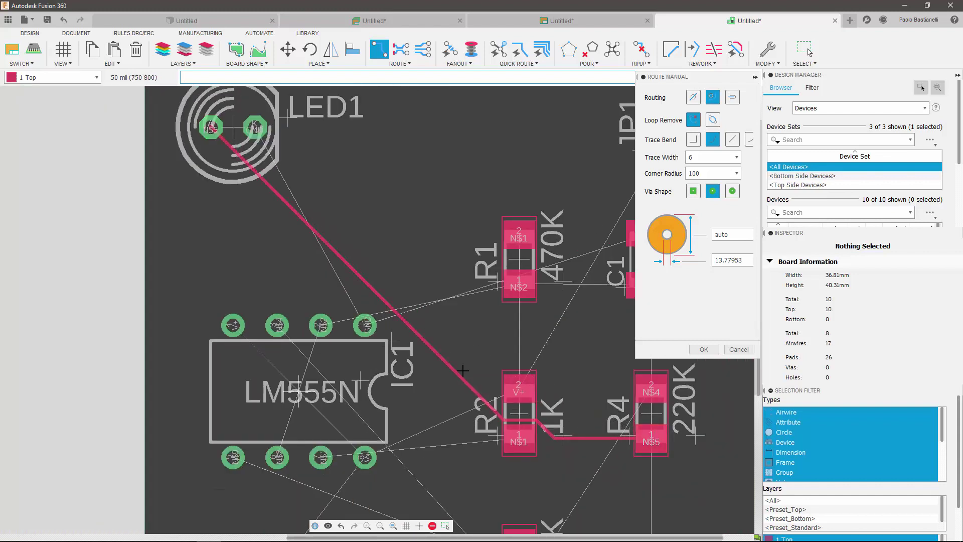
pyautogui.click(704, 349)
pyautogui.scroll(-1, 583, 344)
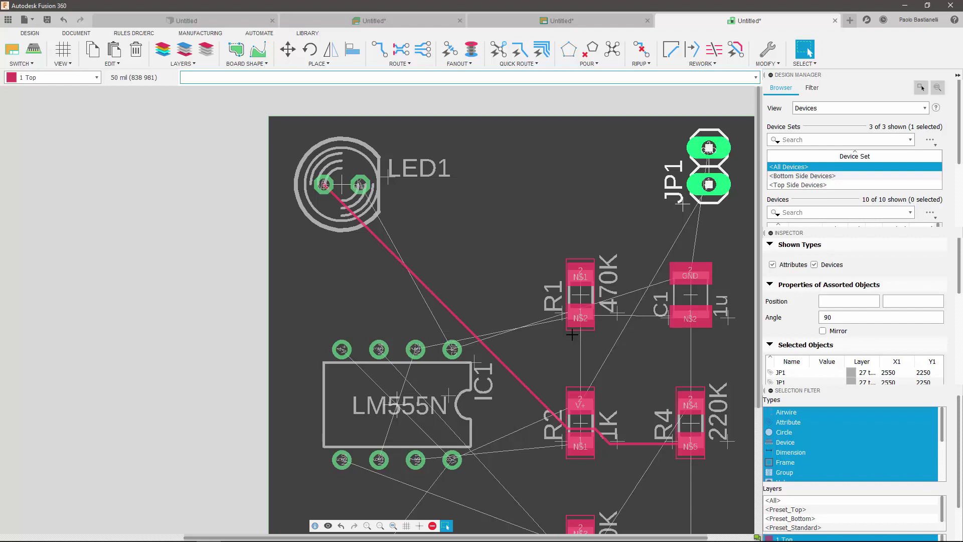
# Route LED1's GND pad to IC1's GND pin, dropping through a via onto the bottom layer
pyautogui.click(399, 64)
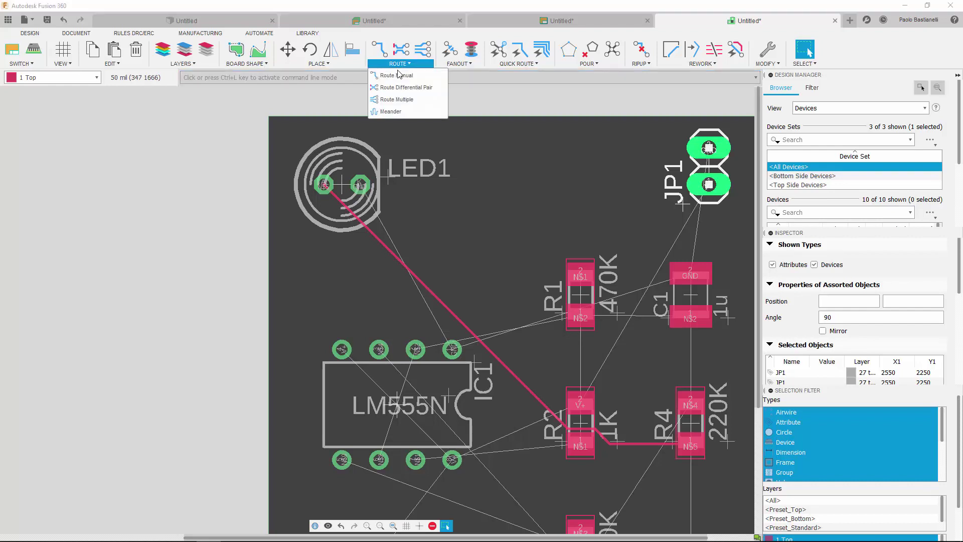
pyautogui.click(360, 186)
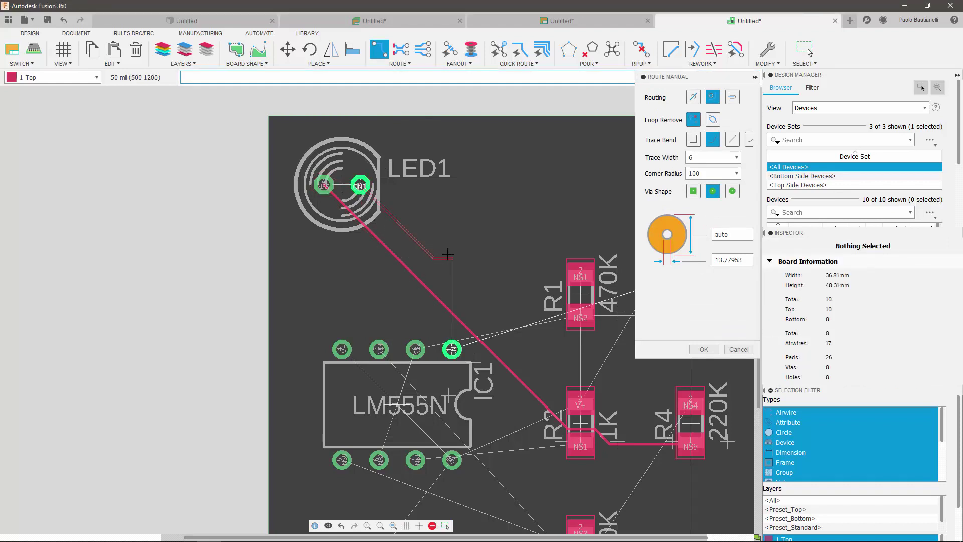
pyautogui.scroll(3, 453, 257)
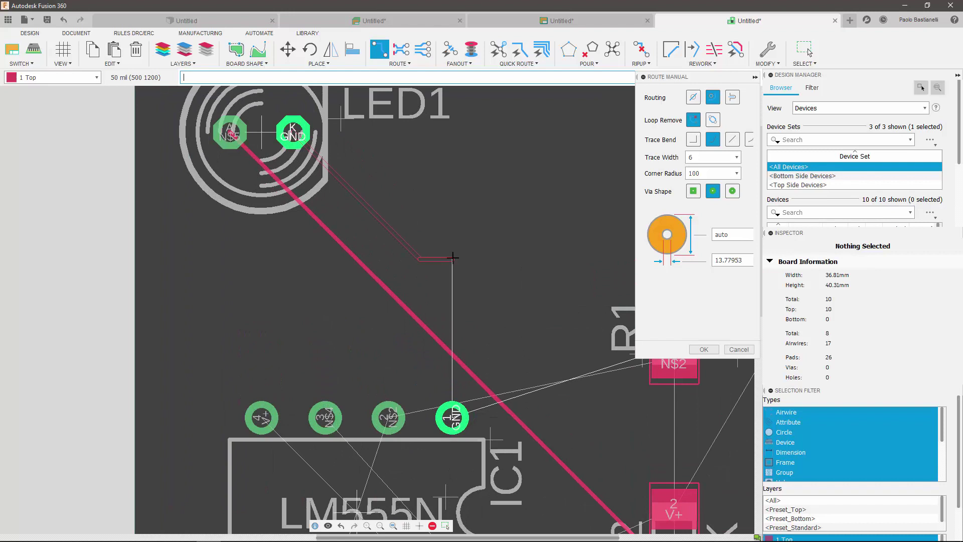
pyautogui.keyDown('shift'); pyautogui.click(453, 257); pyautogui.keyUp('shift')
pyautogui.click(452, 257)
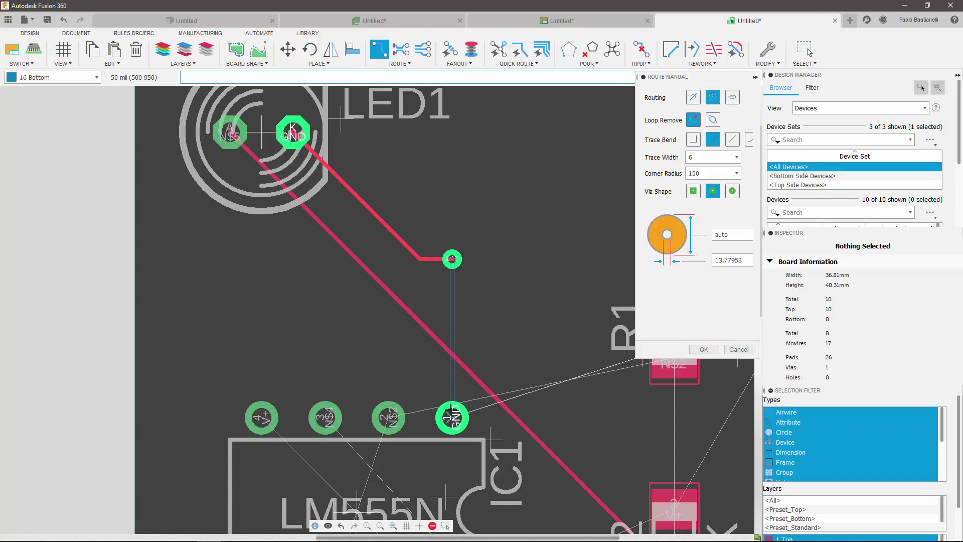
pyautogui.click(451, 410)
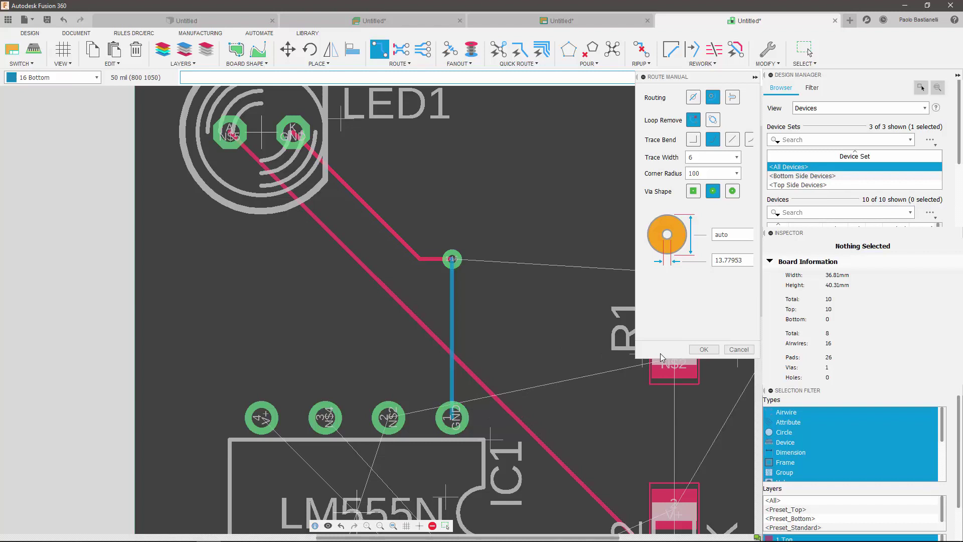
pyautogui.click(704, 350)
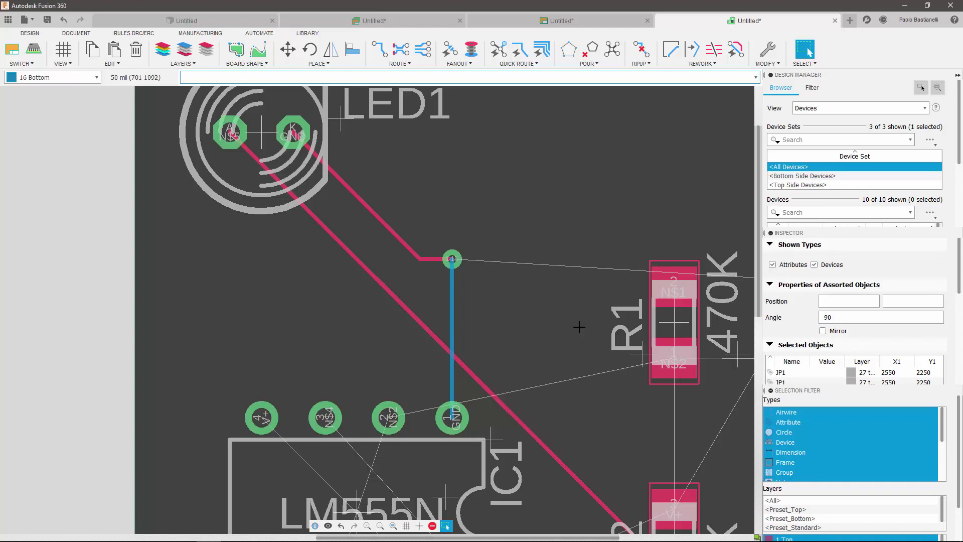
# Rip up every routed trace and the via, confirming the 'Ripup all signals?' warning
pyautogui.scroll(-5, 579, 327)
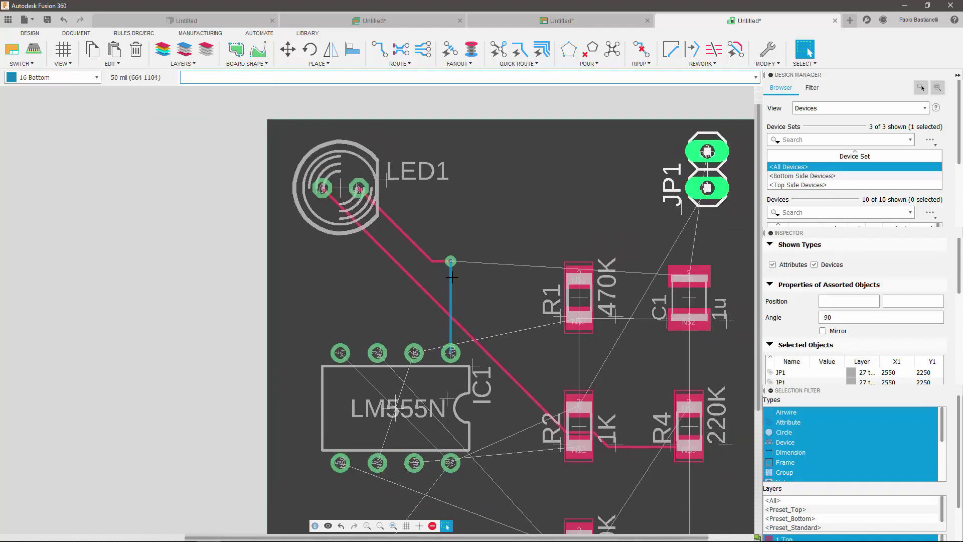
pyautogui.scroll(-2, 435, 248)
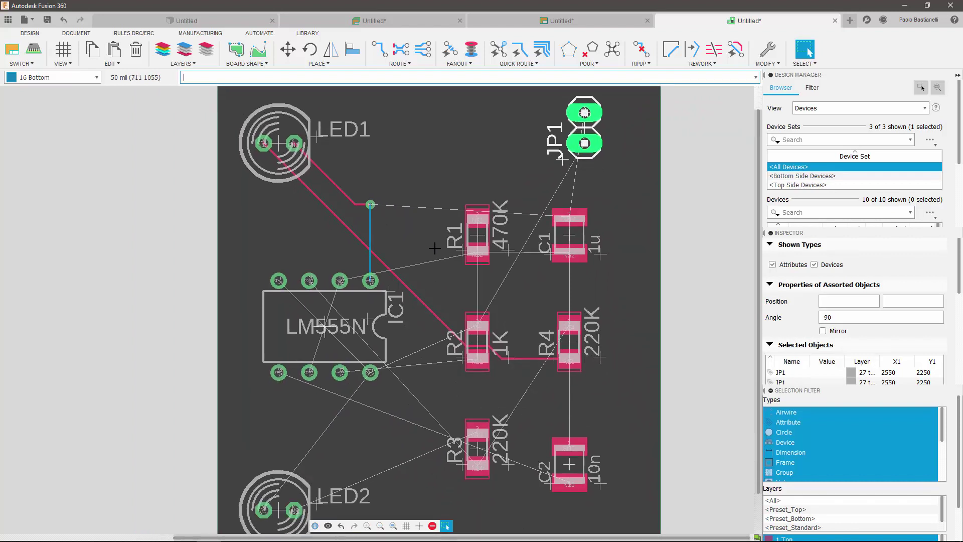
pyautogui.click(641, 63)
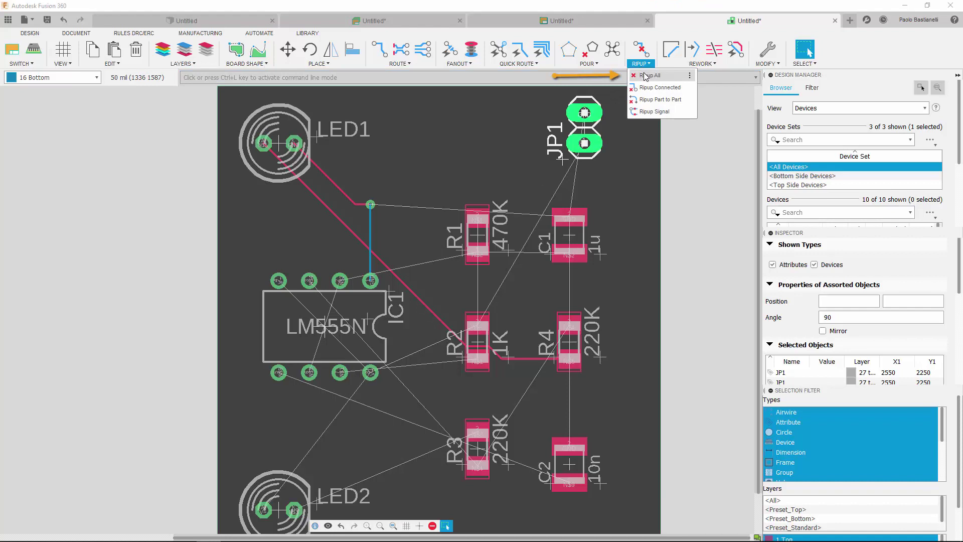
pyautogui.click(646, 76)
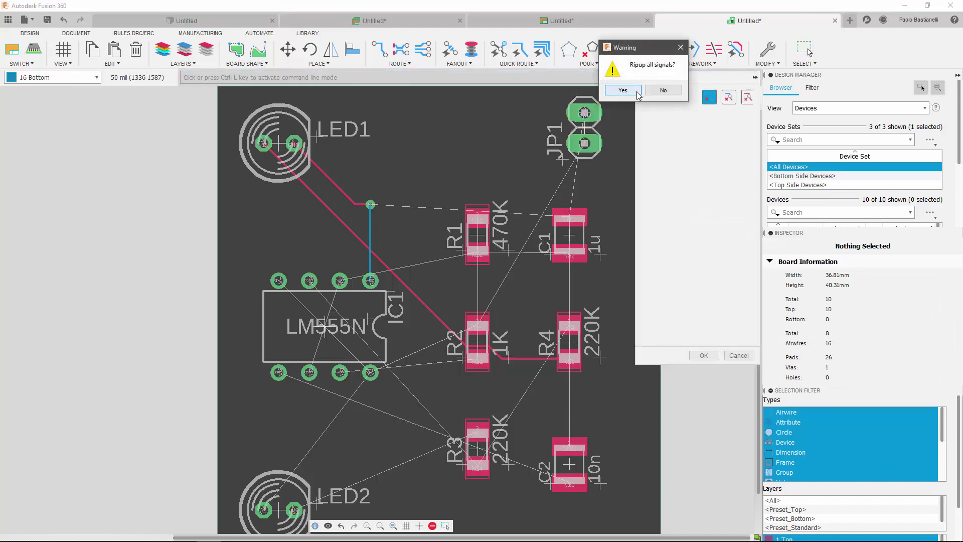
pyautogui.click(623, 90)
pyautogui.scroll(-1, 596, 204)
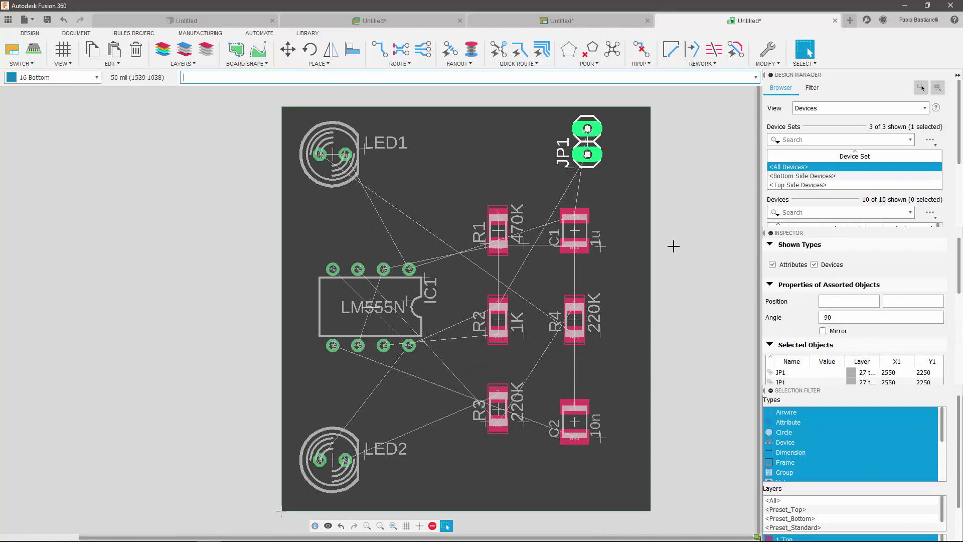
# Open the Autorouter setup and raise Effort from Low to High, keeping Top and Bottom on Auto
pyautogui.click(534, 65)
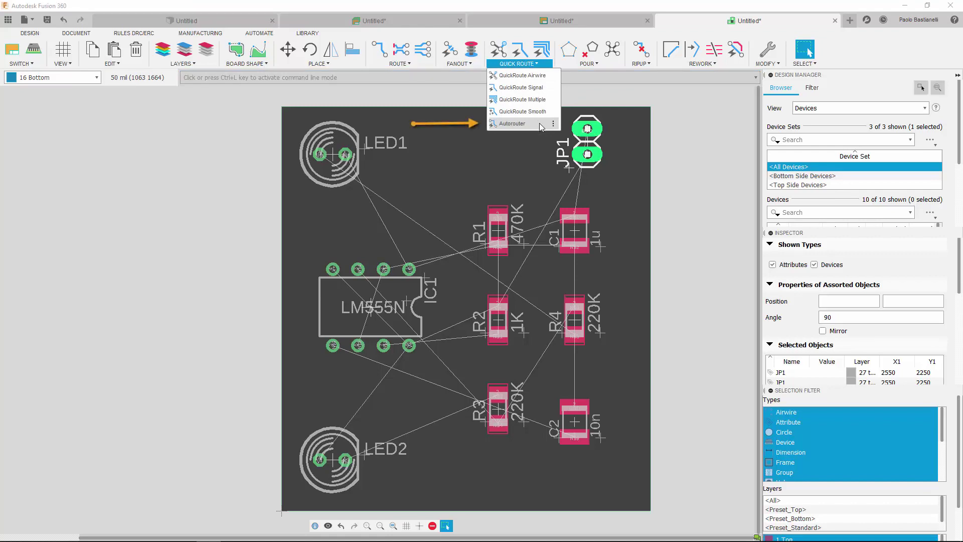
pyautogui.click(541, 124)
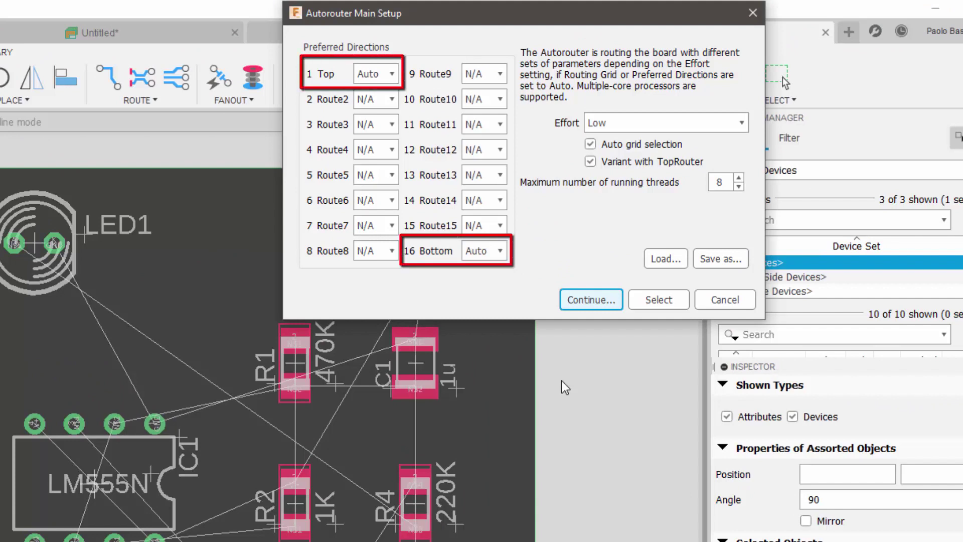
pyautogui.click(684, 126)
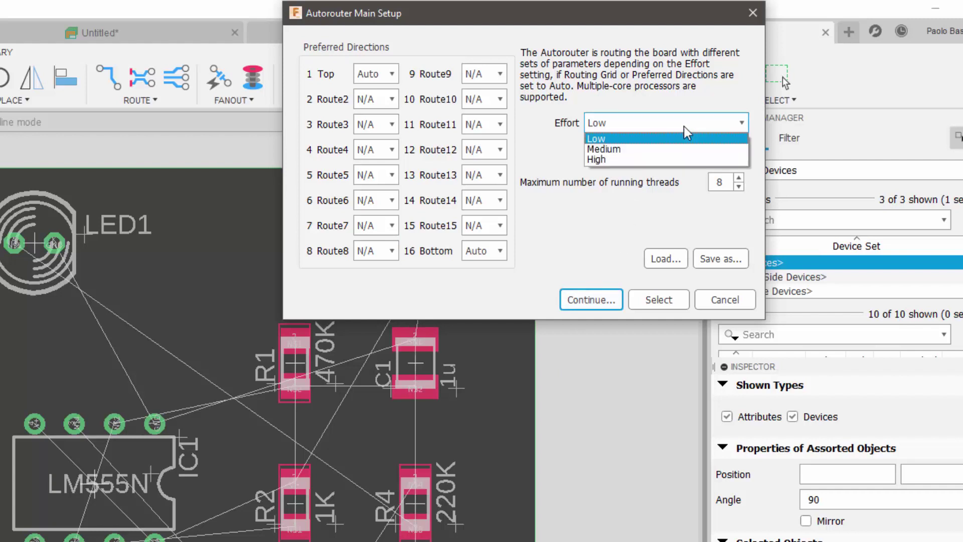
pyautogui.click(679, 158)
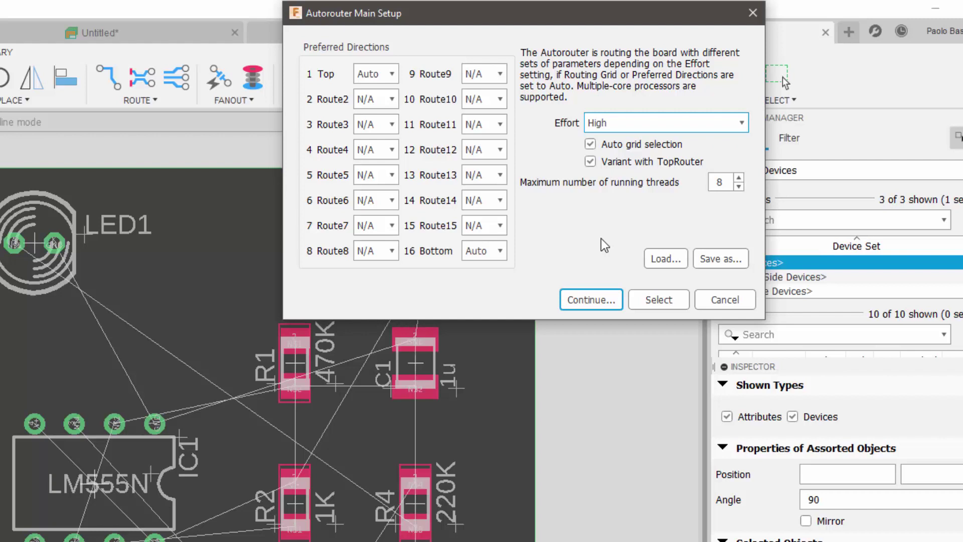
# Run all 22 routing variants, then end the job to keep the top- and bottom-layer routing
pyautogui.click(592, 300)
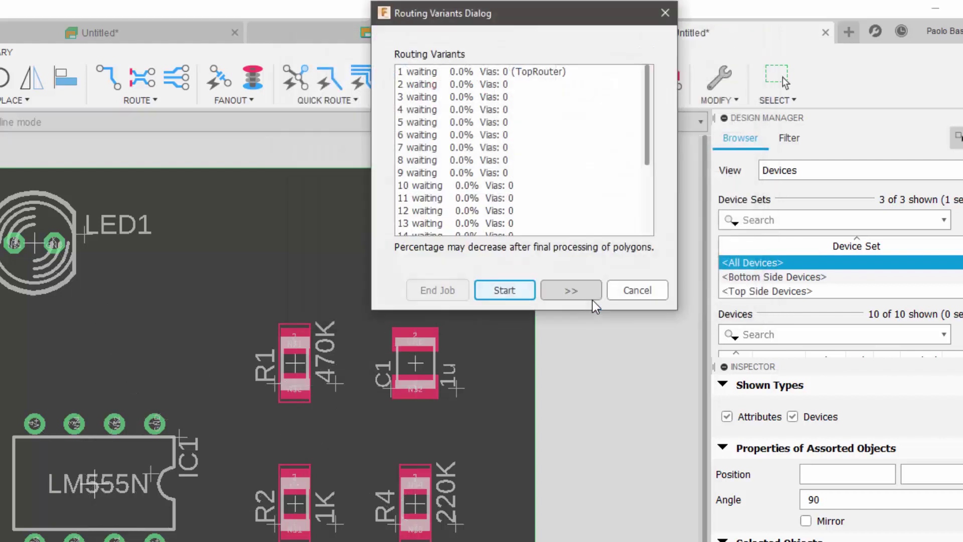
pyautogui.moveTo(648, 125)
pyautogui.mouseDown()
pyautogui.moveTo(651, 191)
pyautogui.moveTo(649, 115)
pyautogui.mouseUp()
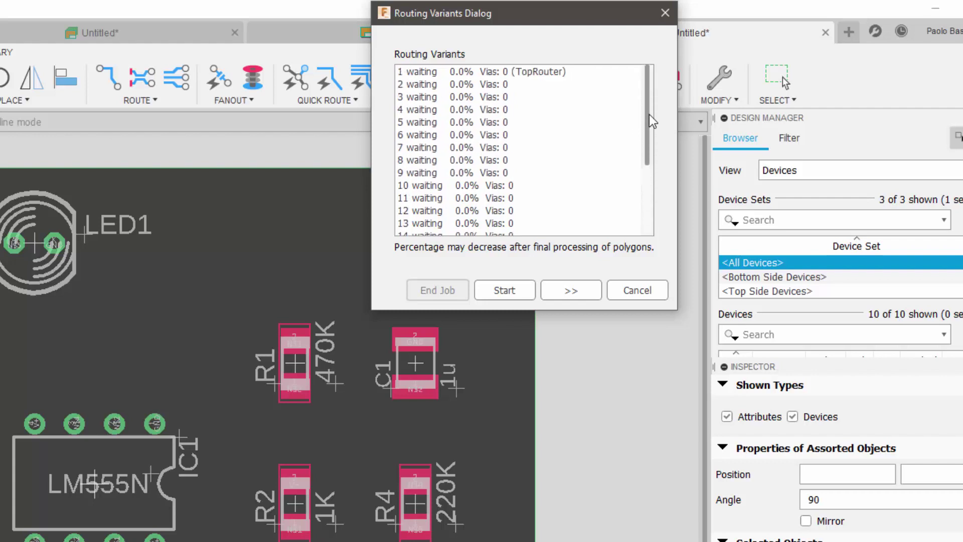
pyautogui.click(521, 292)
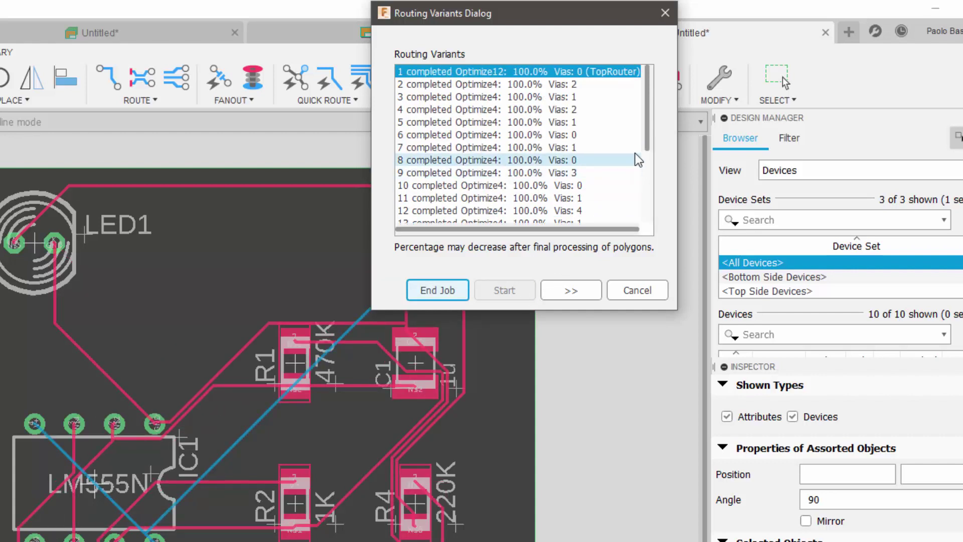
pyautogui.moveTo(646, 123)
pyautogui.mouseDown()
pyautogui.moveTo(642, 191)
pyautogui.moveTo(649, 130)
pyautogui.mouseUp()
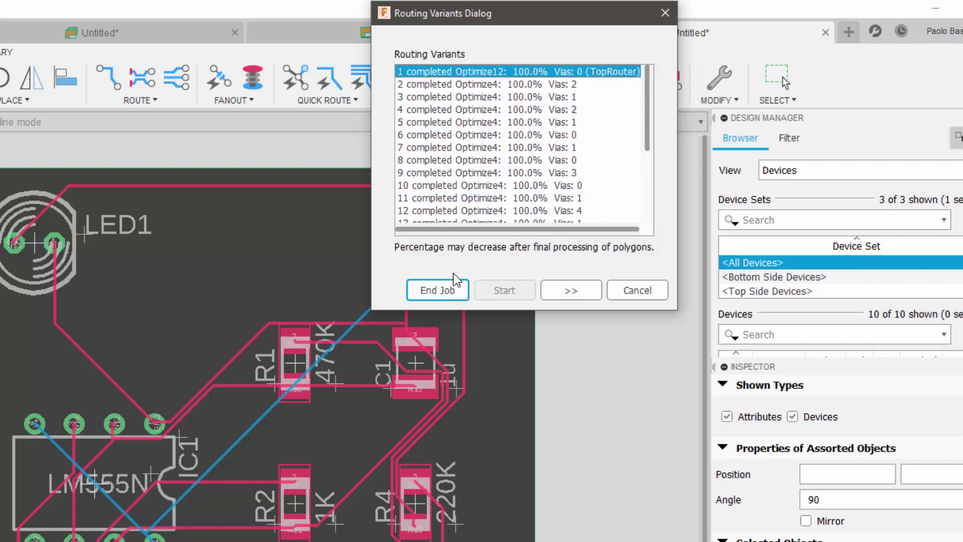
pyautogui.click(438, 290)
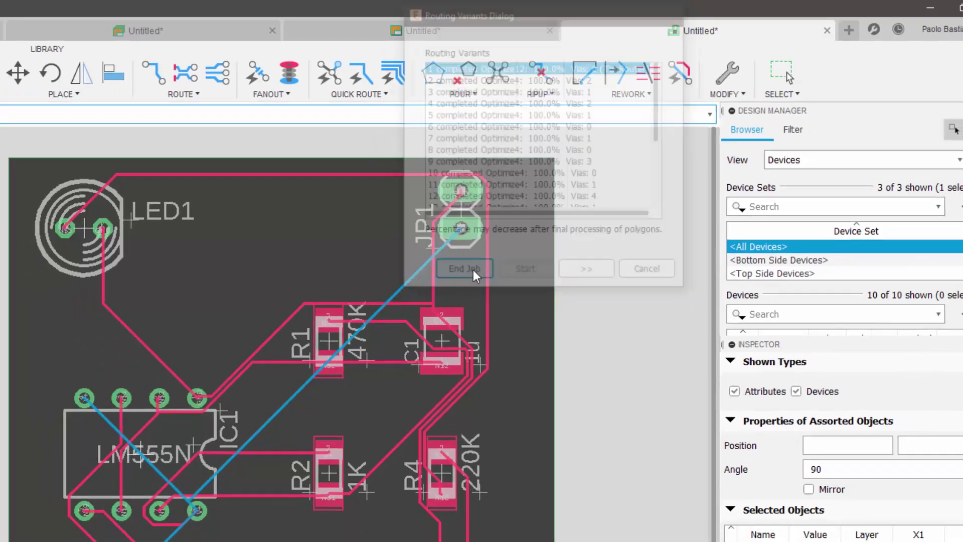